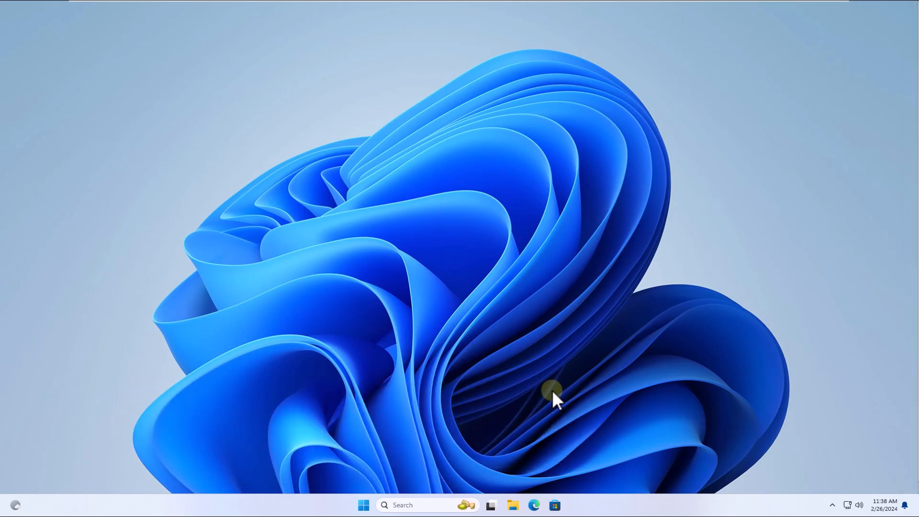
# Step: Run cmd as a new task with administrative privileges from Task Manager
pyautogui.rightClick(365, 506)
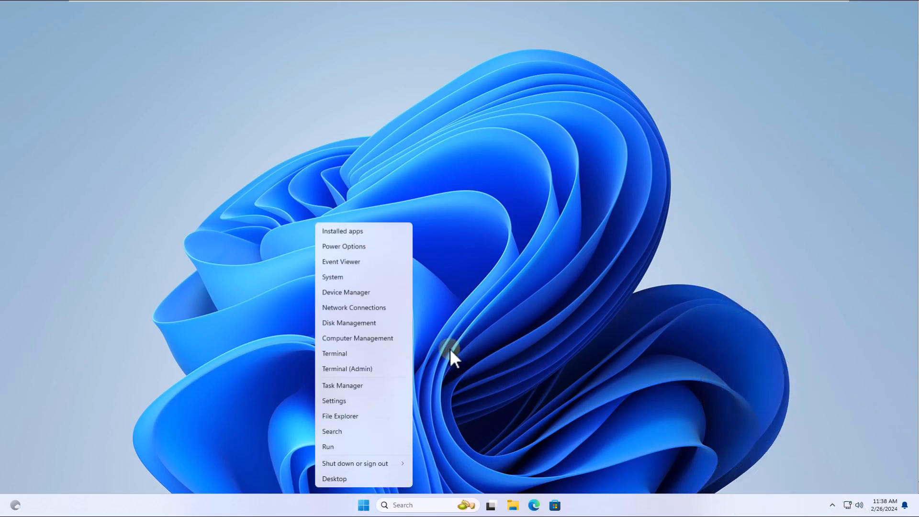
pyautogui.click(383, 385)
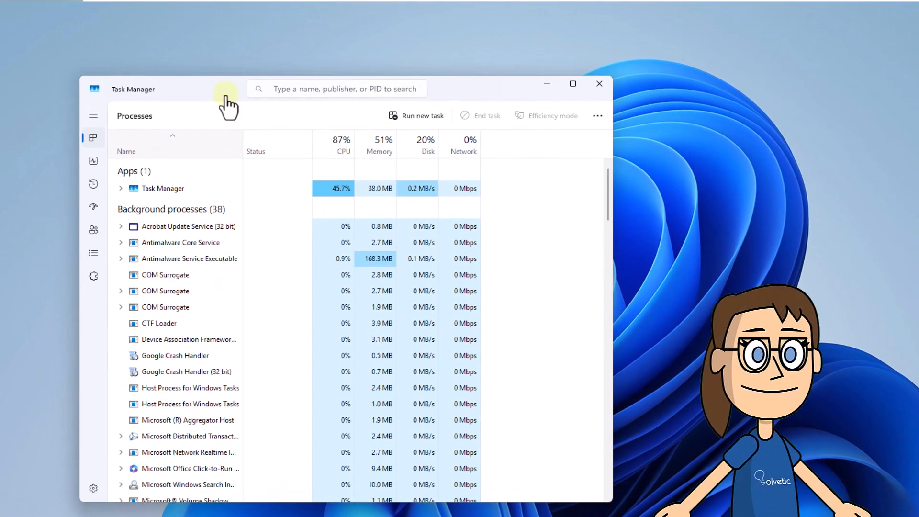
pyautogui.click(435, 122)
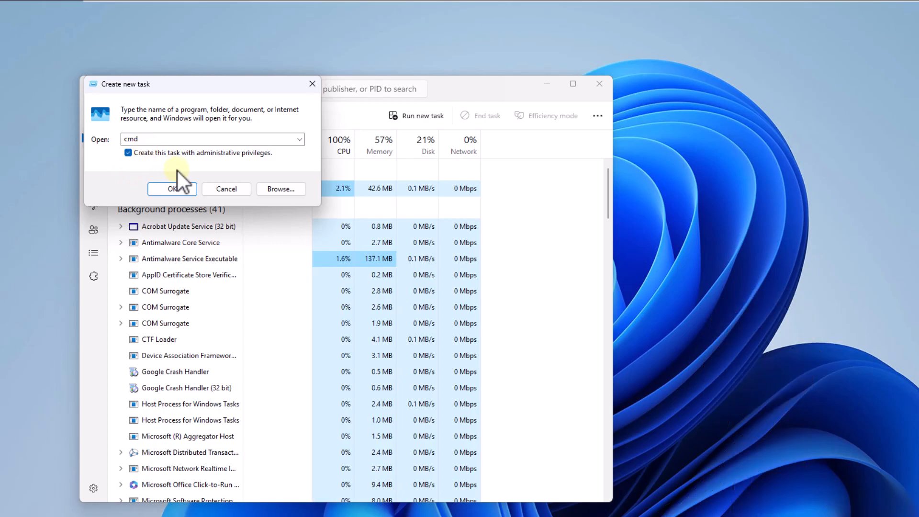
pyautogui.click(174, 189)
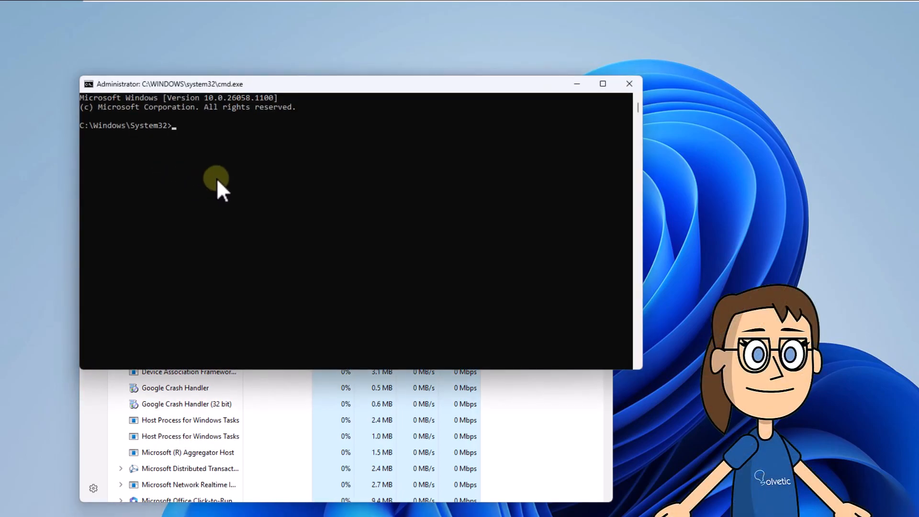
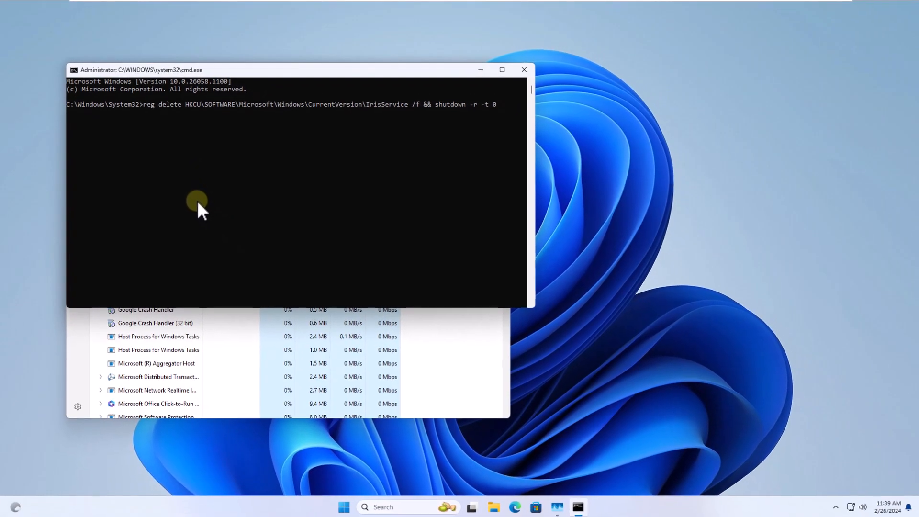
# Step: Execute the entered command that deletes the IrisService registry key and restarts the computer immediately
pyautogui.press('Return')
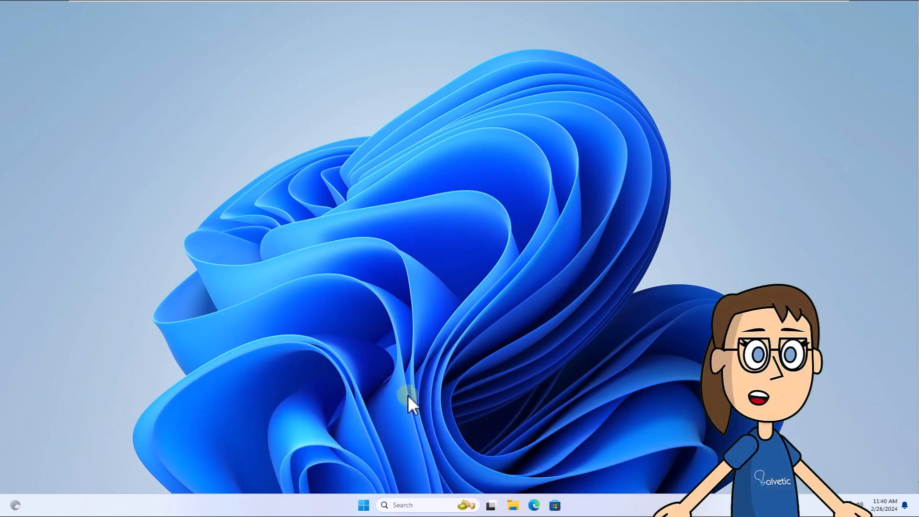
# Step: Restart the Windows Explorer process from Task Manager and close Task Manager
pyautogui.click(362, 508)
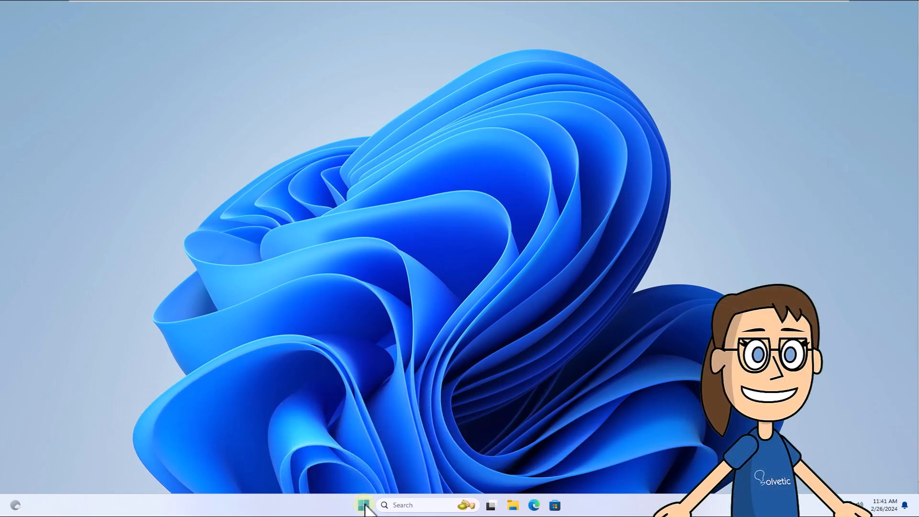
pyautogui.rightClick(362, 506)
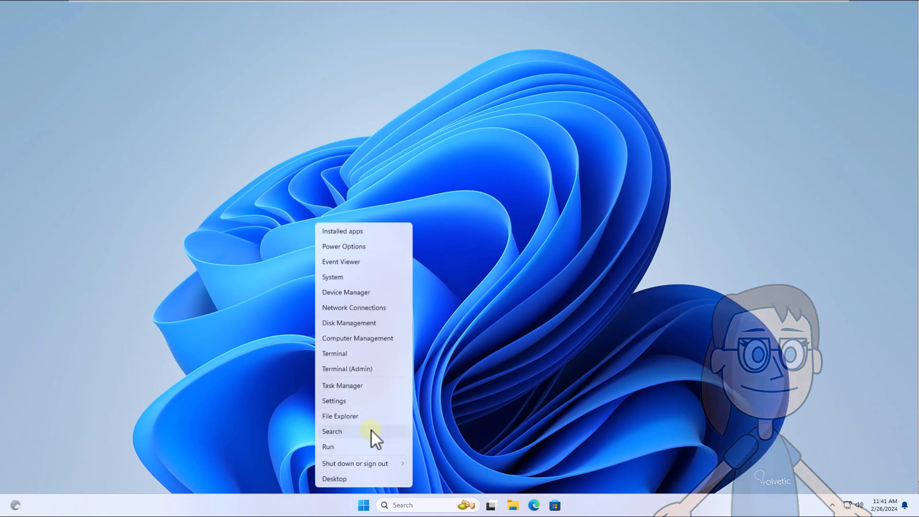
pyautogui.click(391, 387)
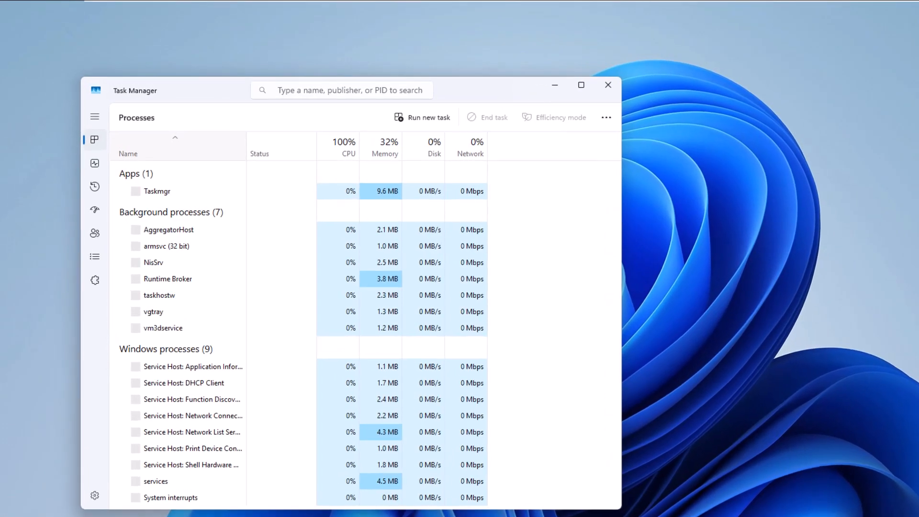
pyautogui.scroll(-20, 189, 307)
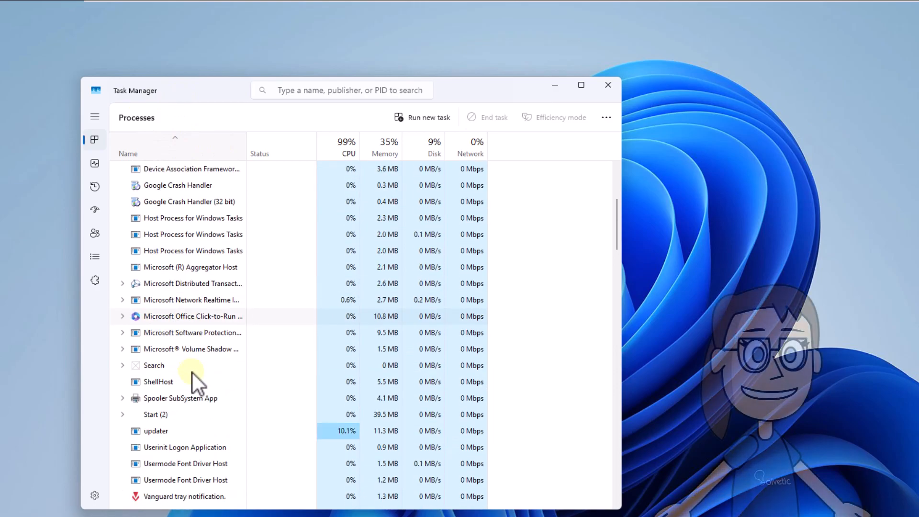
pyautogui.scroll(-20, 203, 392)
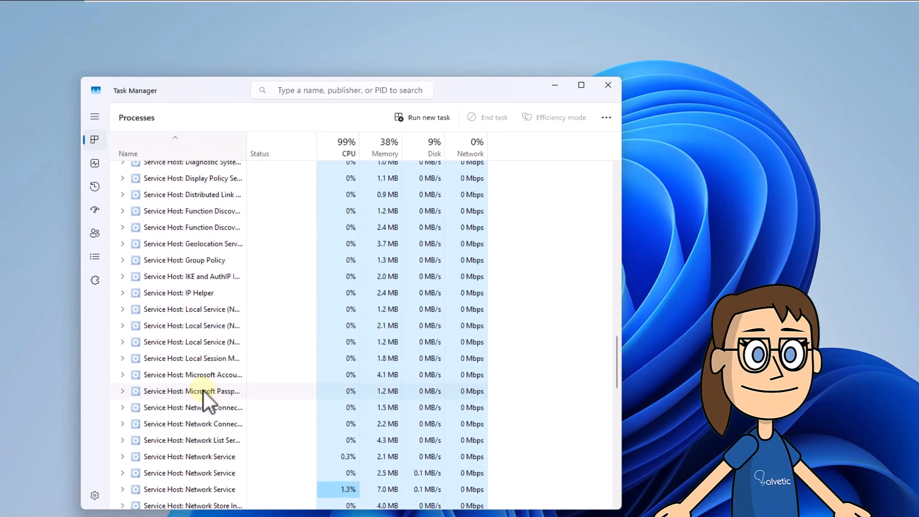
pyautogui.scroll(-3, 203, 391)
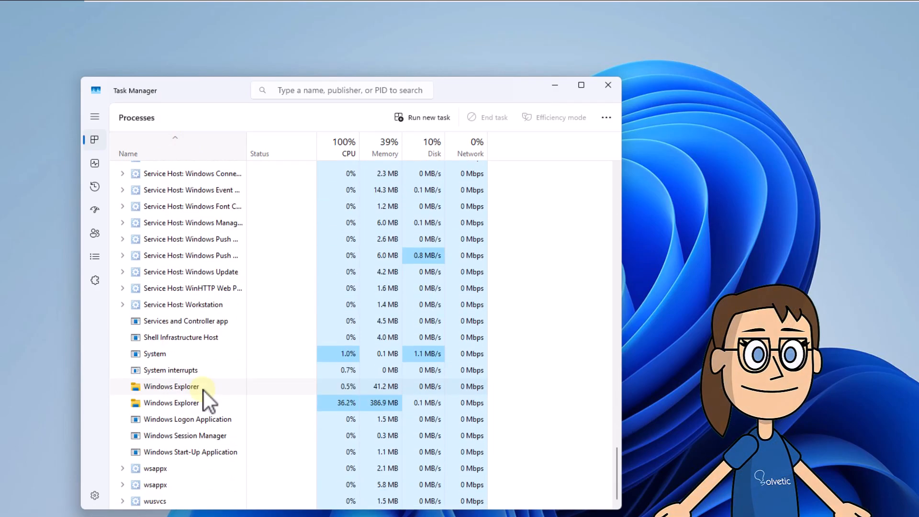
pyautogui.click(203, 401)
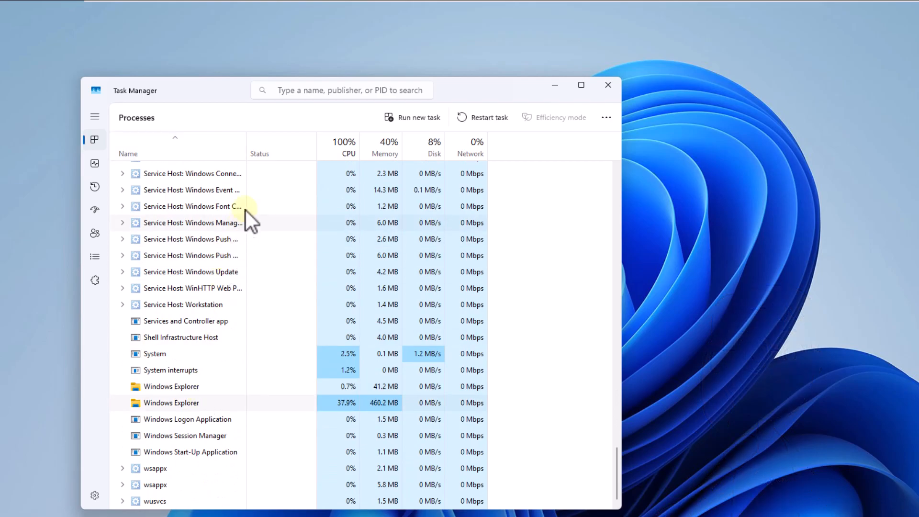
pyautogui.click(492, 121)
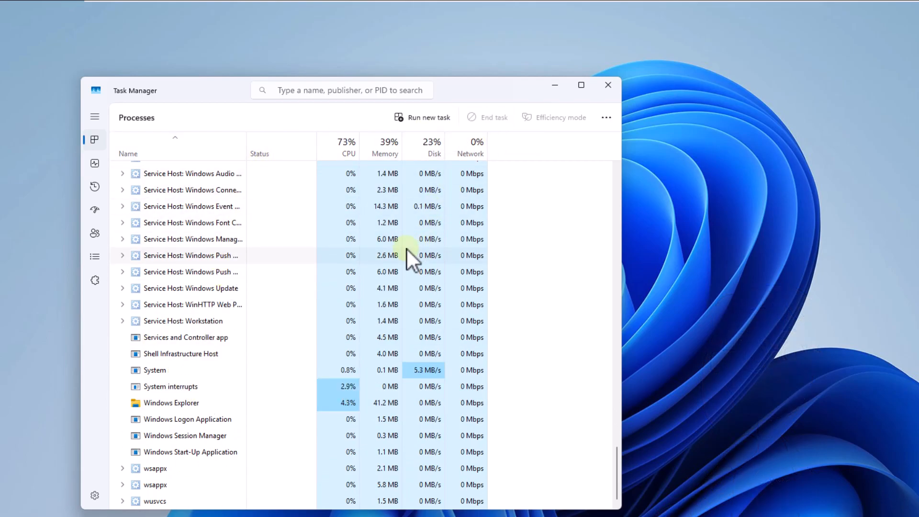
pyautogui.click(202, 400)
pyautogui.click(490, 120)
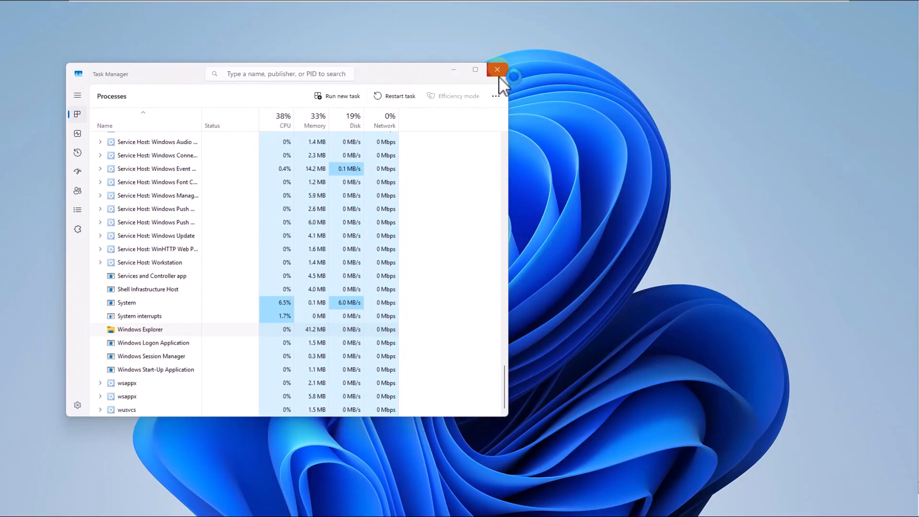
pyautogui.click(499, 77)
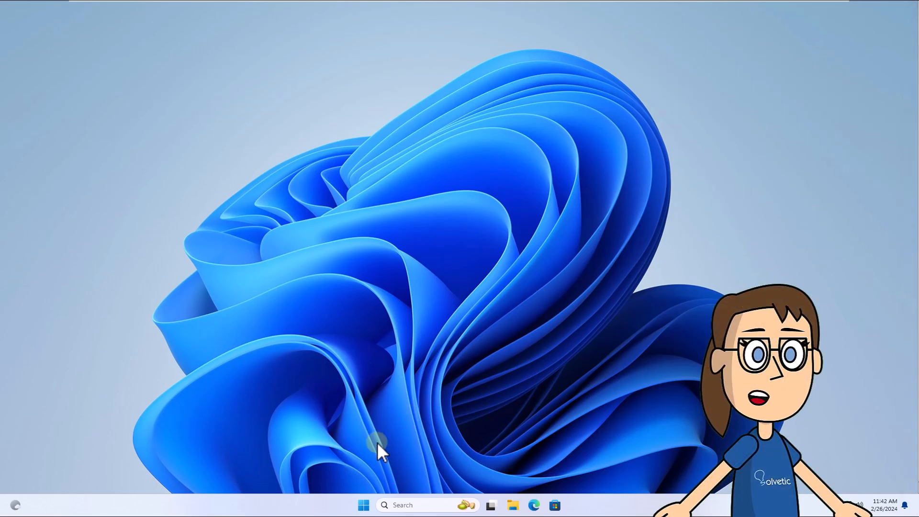
# Step: Open Terminal with administrator rights and run sfc /scannow to check the system files
pyautogui.rightClick(363, 506)
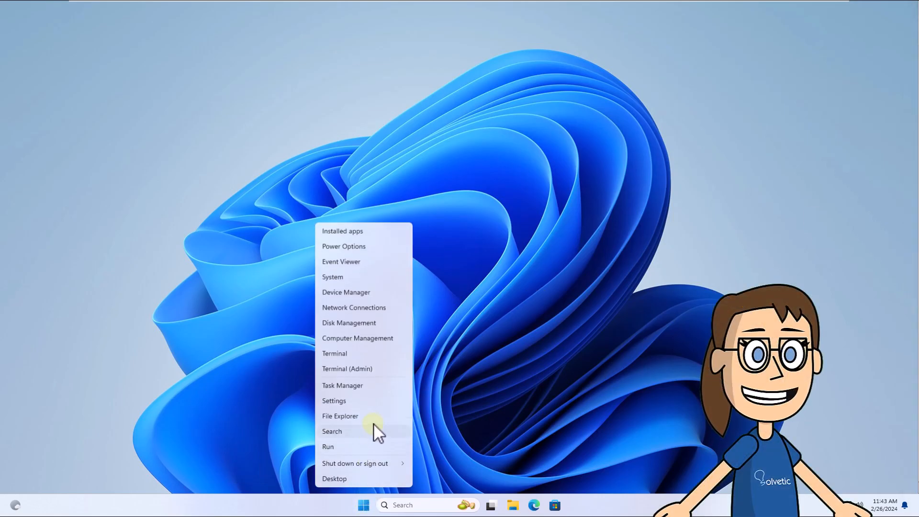
pyautogui.click(396, 370)
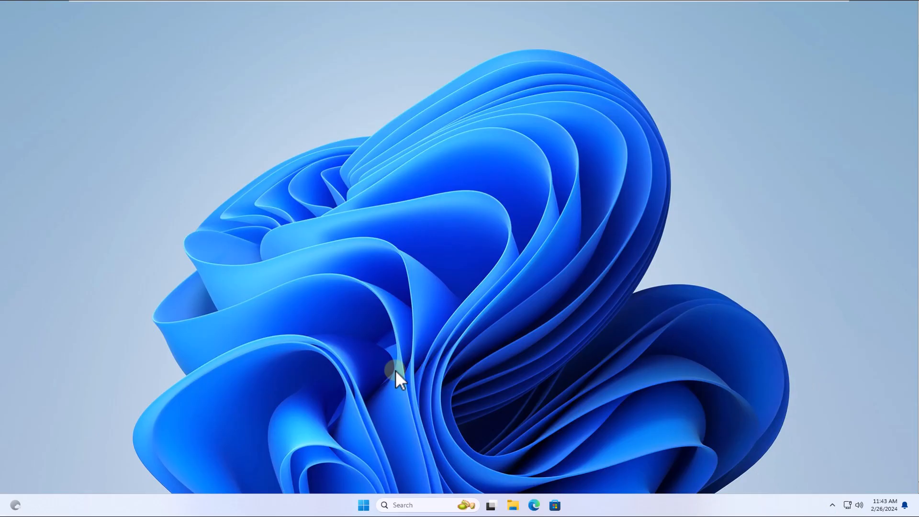
pyautogui.click(403, 333)
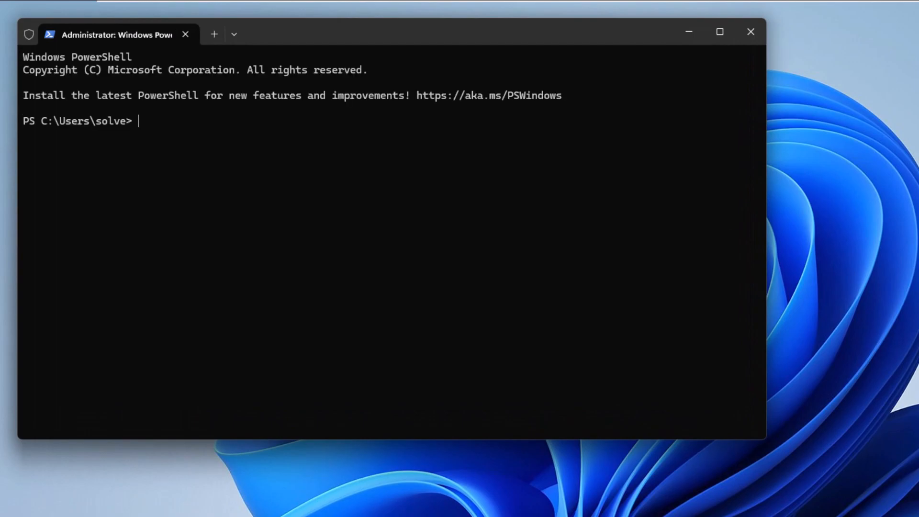
pyautogui.write('sfc /scannow')
pyautogui.press('Return')
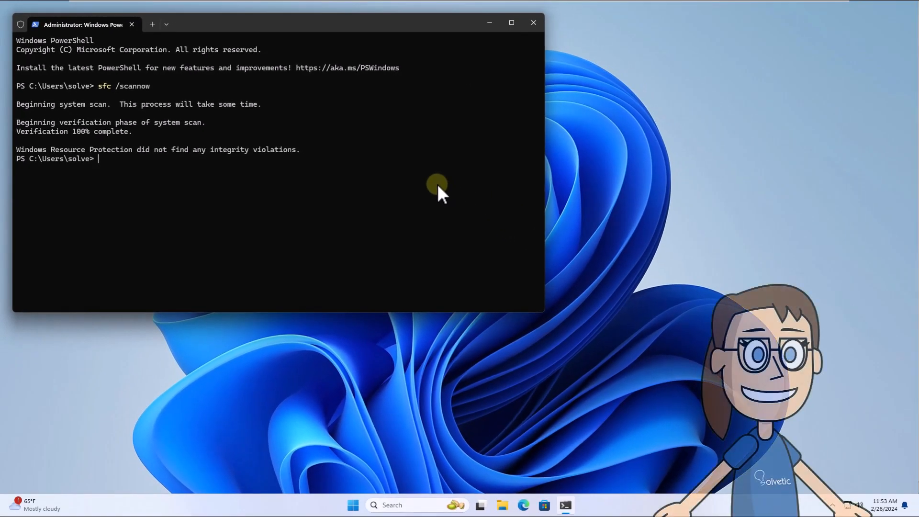
# Step: Clear the console with cls and close the terminal session with exit
pyautogui.write('cls')
pyautogui.press('Return')
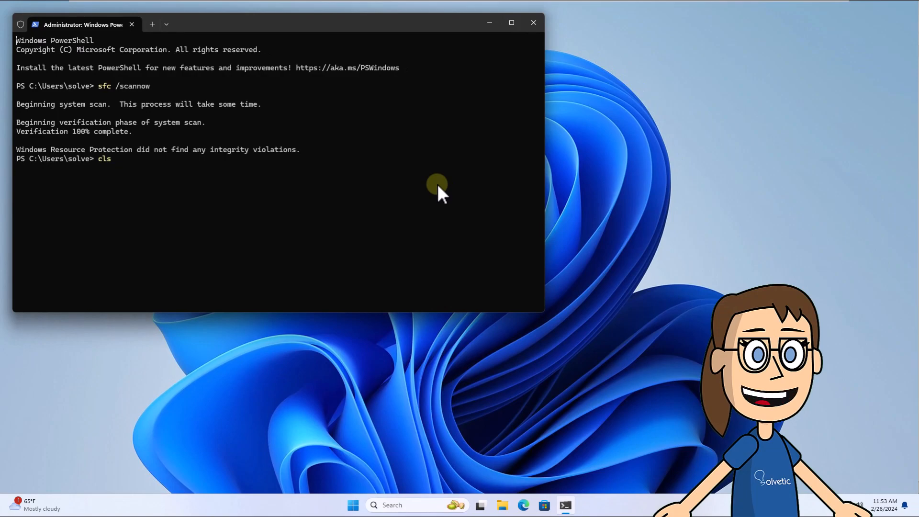
pyautogui.write('exit')
pyautogui.press('Return')
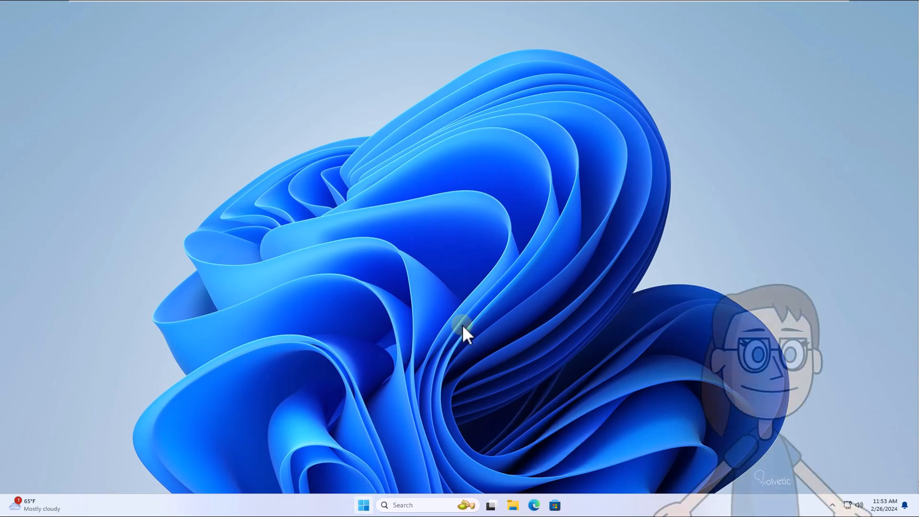
# Step: Review the updates available for uninstalling through the Windows Update history in Settings, and close Settings
pyautogui.press('super')
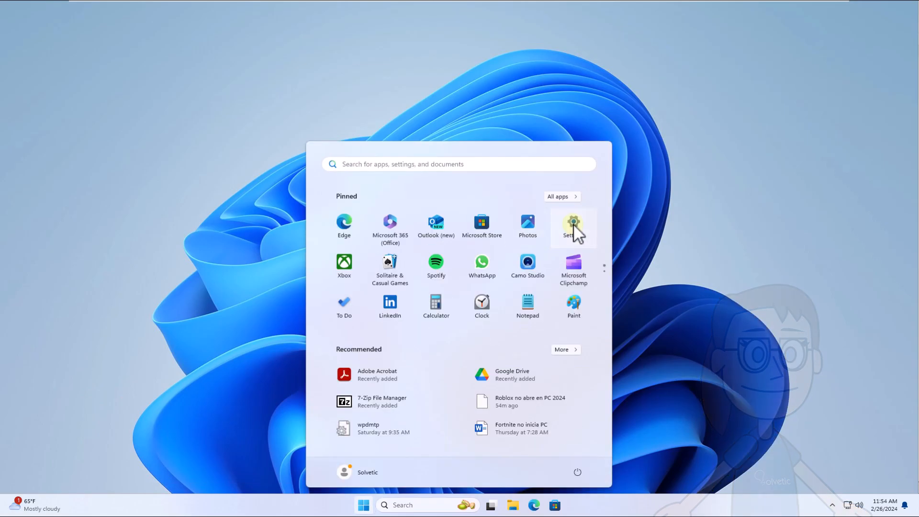
pyautogui.click(589, 233)
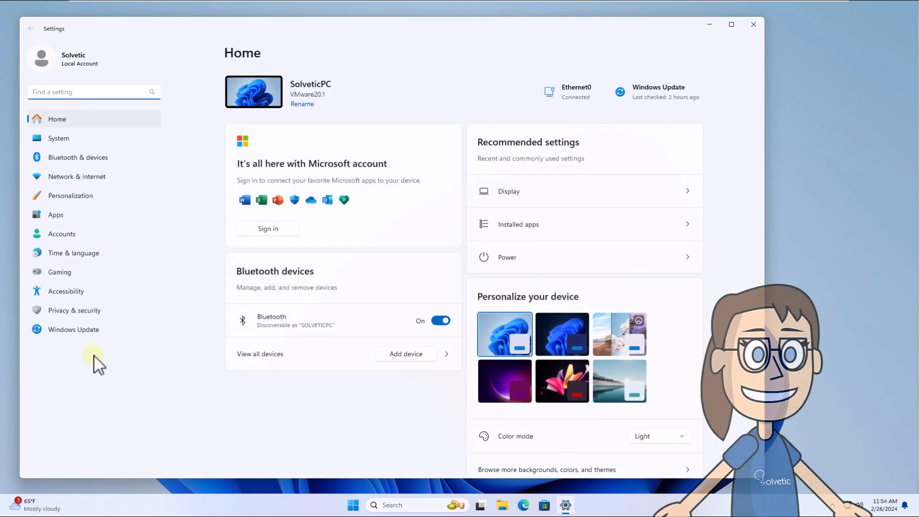
pyautogui.click(88, 334)
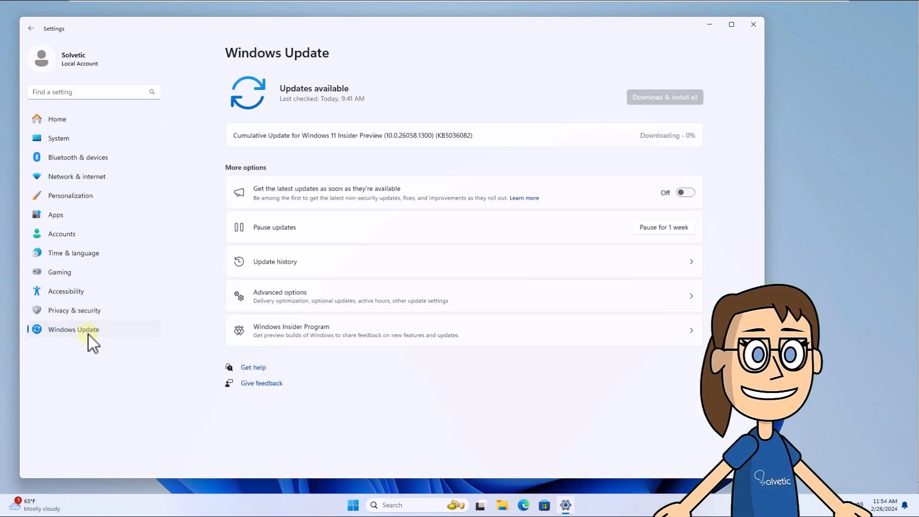
pyautogui.click(424, 263)
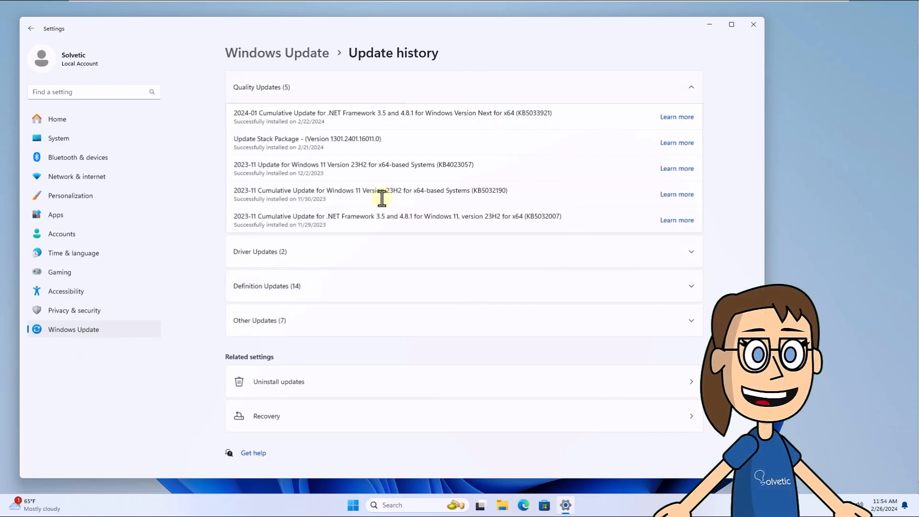
pyautogui.click(405, 386)
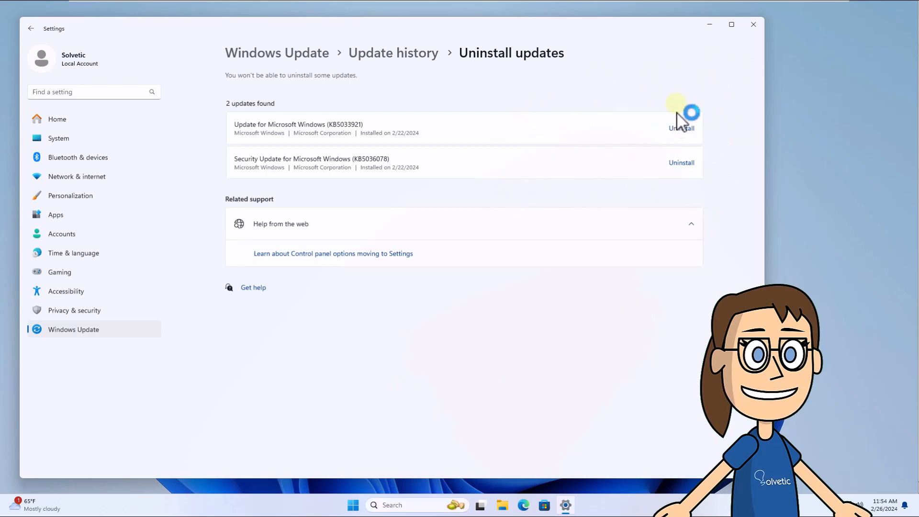
pyautogui.click(753, 24)
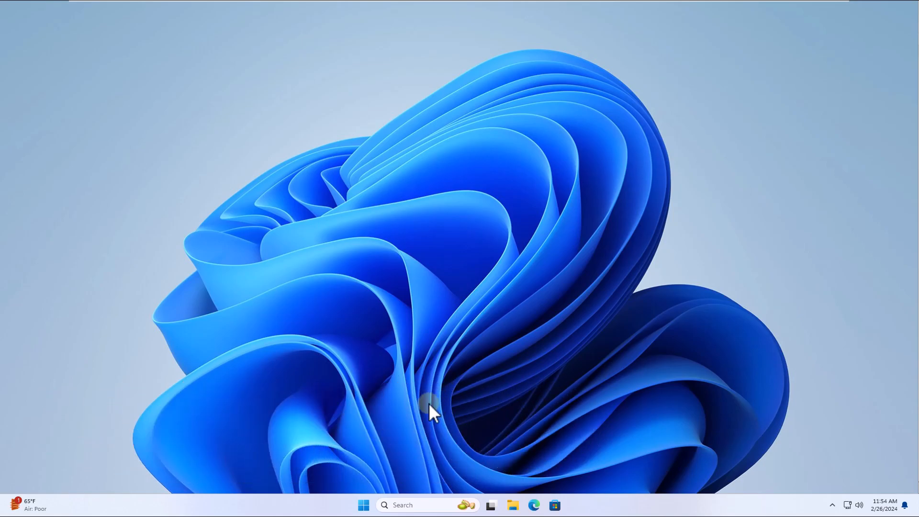
# Step: Search for Control Panel, open its option to set the time and date, and confirm the system date and time
pyautogui.click(406, 504)
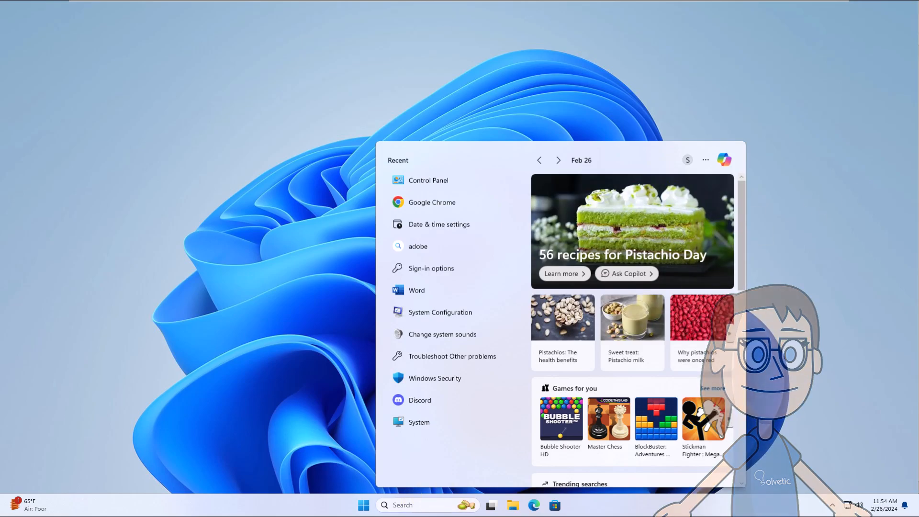
pyautogui.write('control Panel')
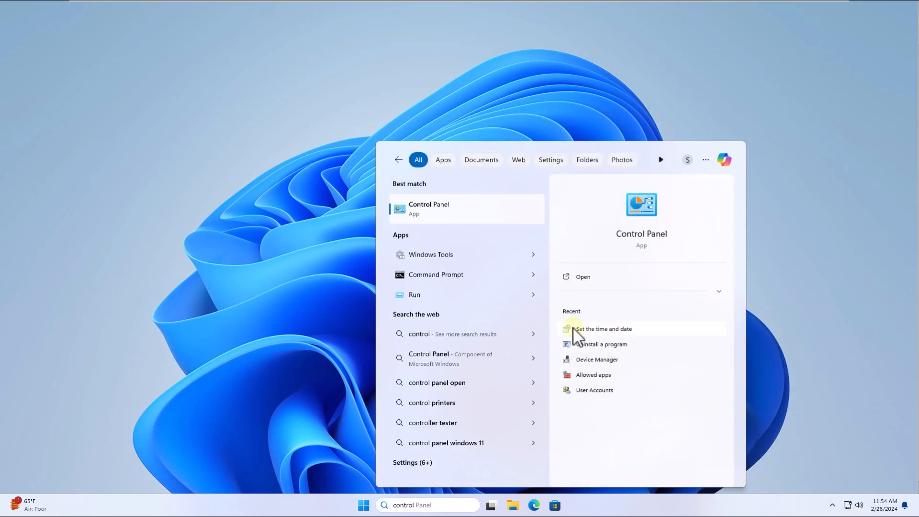
pyautogui.click(633, 330)
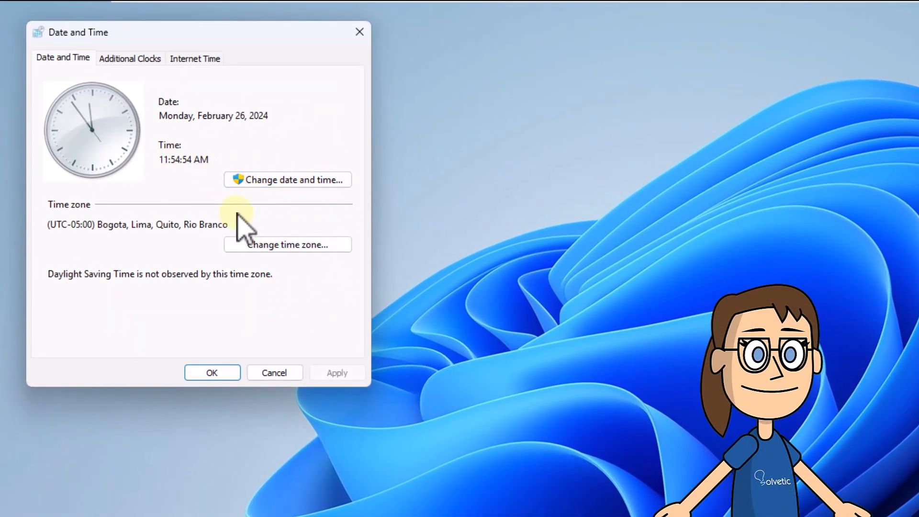
pyautogui.click(285, 180)
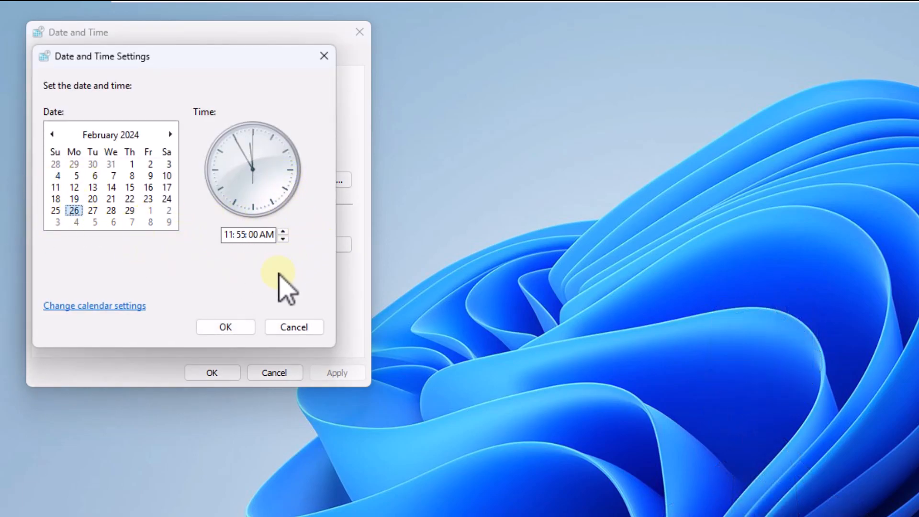
pyautogui.click(235, 328)
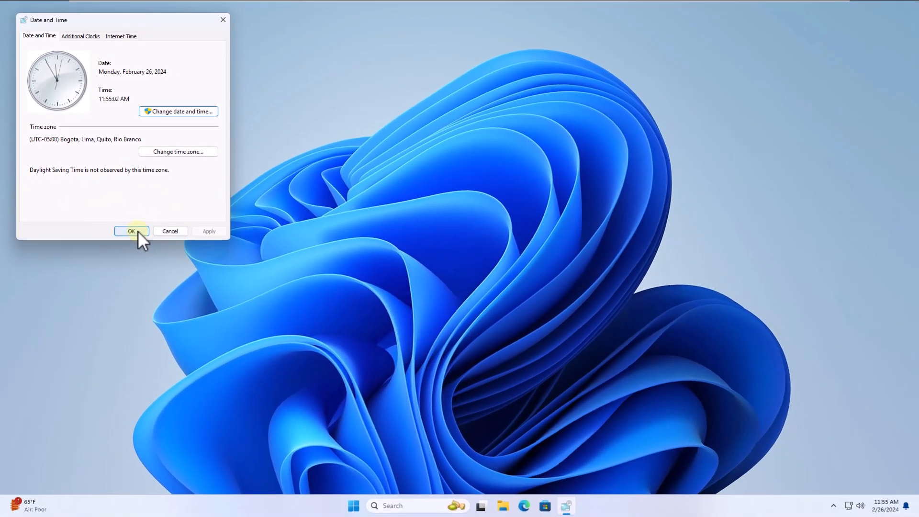
pyautogui.click(139, 231)
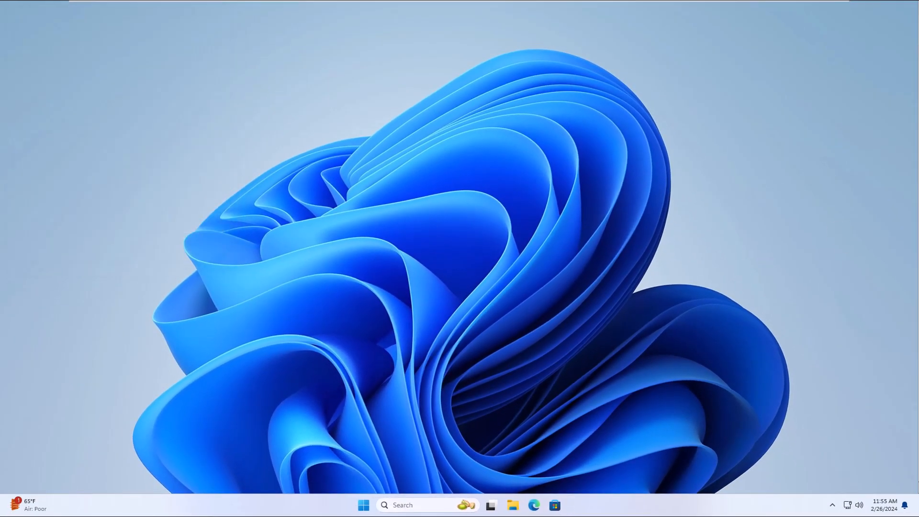